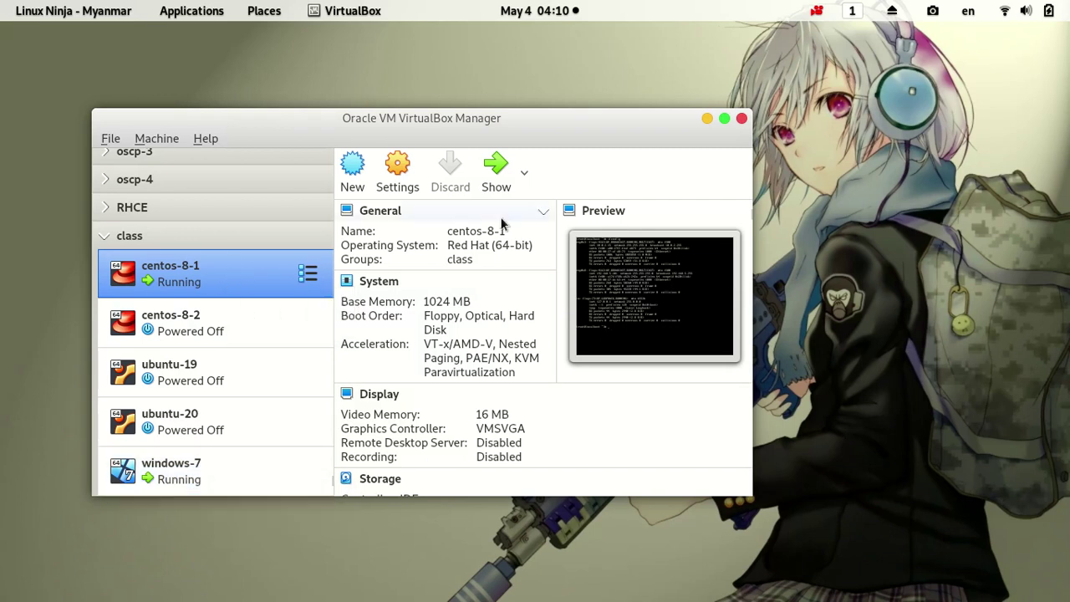
# Step: Check the network addresses in the centos-8-1 machine's console, and bring up the running windows-7 machine
pyautogui.click(500, 172)
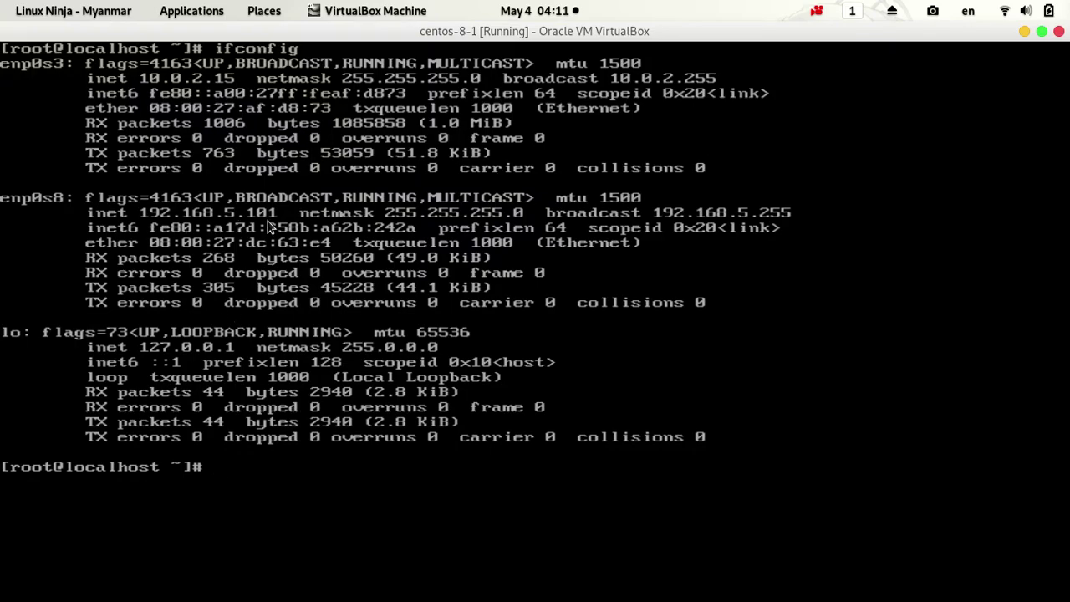
pyautogui.click(1024, 32)
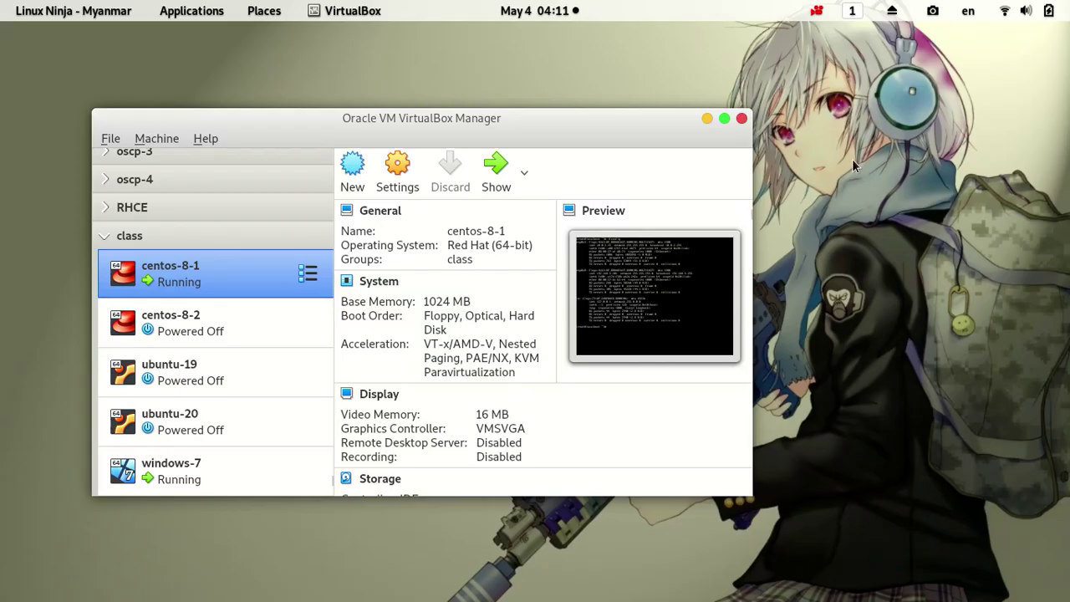
pyautogui.click(210, 473)
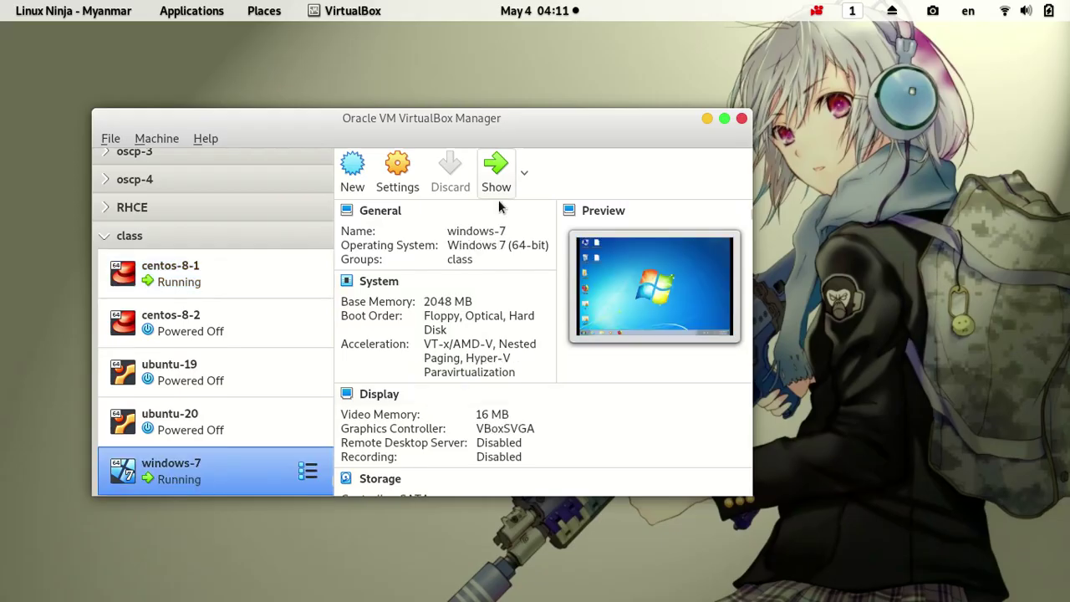
pyautogui.click(496, 171)
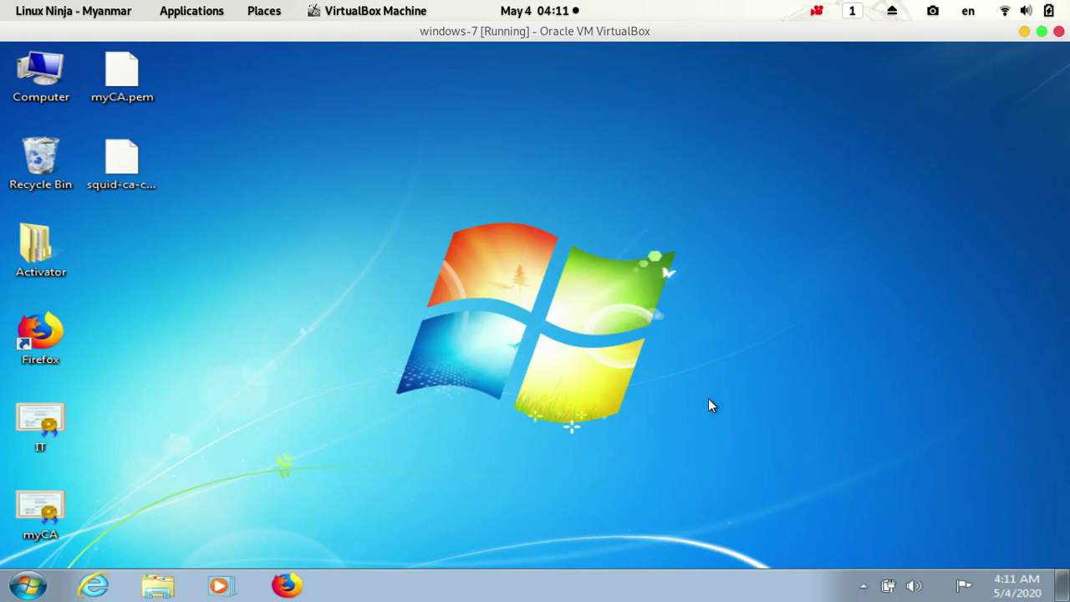
# Step: Run firewall.cpl, apply the option to turn off Windows Firewall for home or work networks, and close the firewall window
pyautogui.press('super+r')
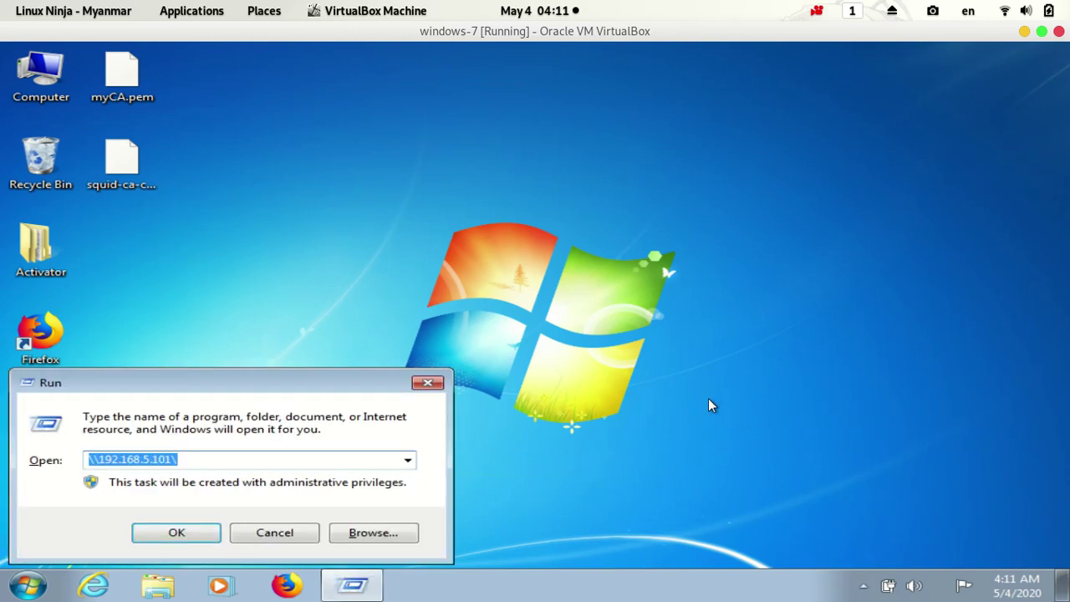
pyautogui.write('firewall')
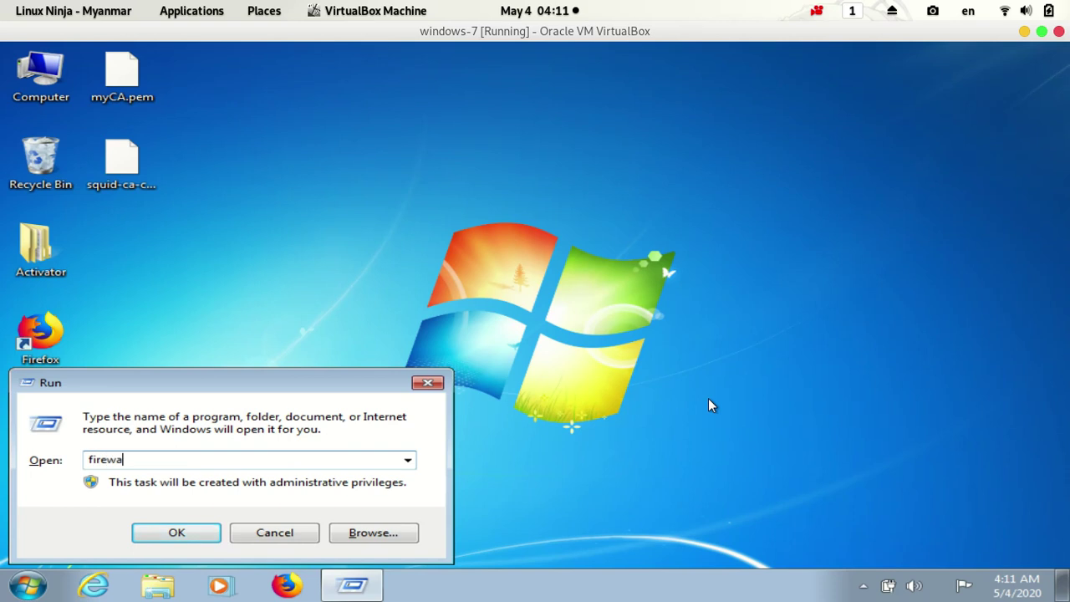
pyautogui.write('.cpl')
pyautogui.press('Return')
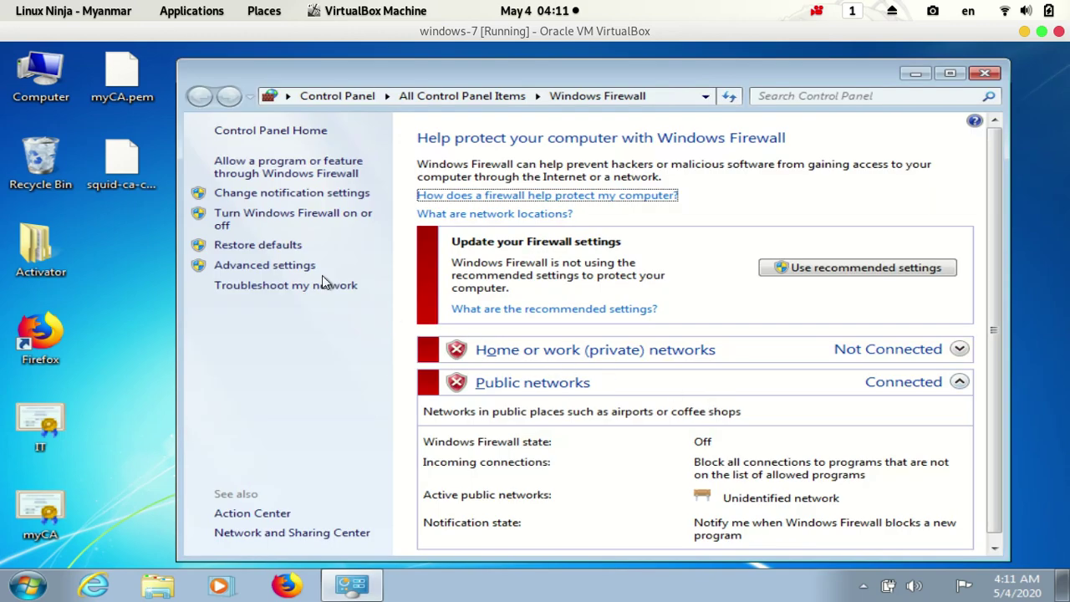
pyautogui.click(269, 224)
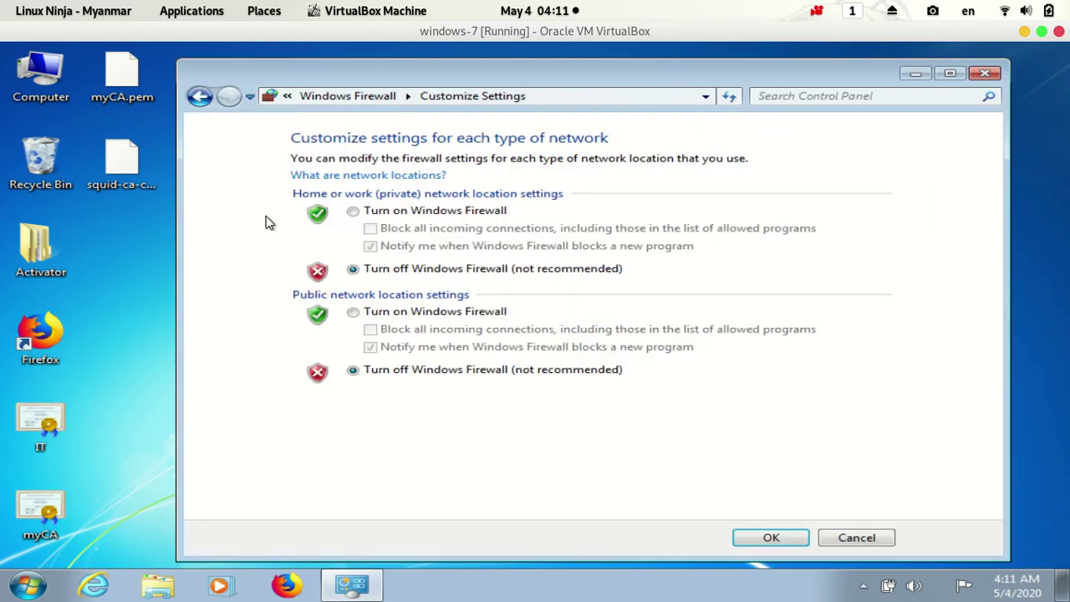
pyautogui.click(352, 271)
pyautogui.click(776, 540)
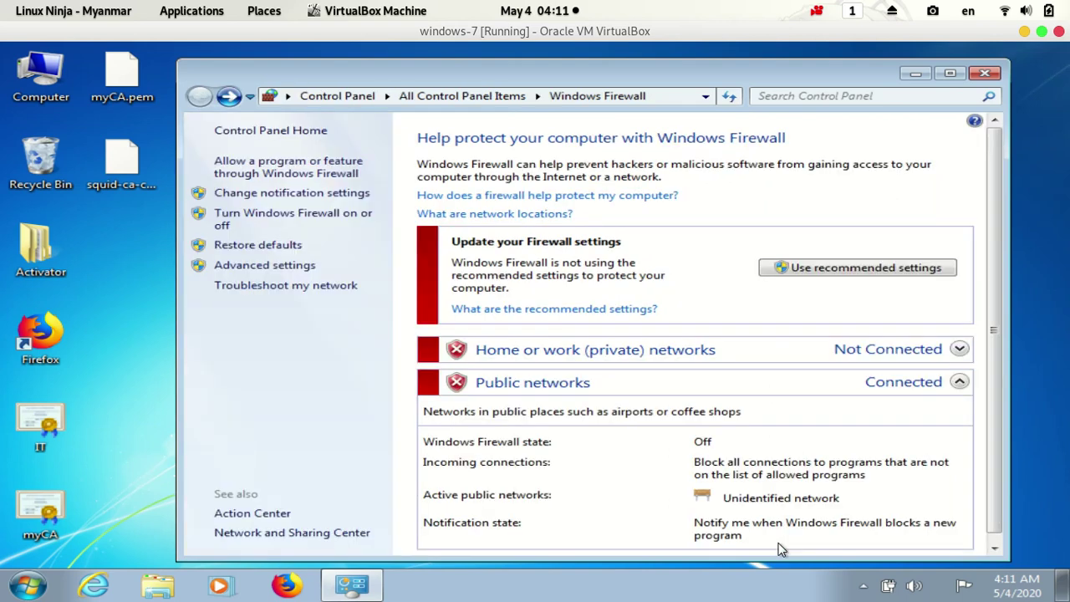
pyautogui.click(984, 74)
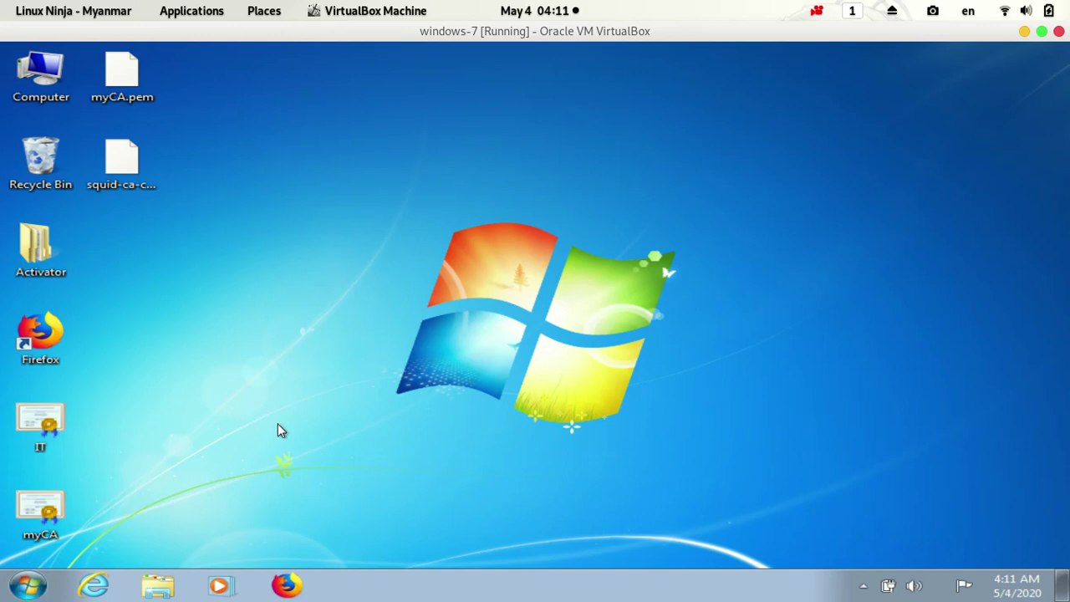
# Step: Run control and open the Windows Features dialog from Programs and Features
pyautogui.press('super+r')
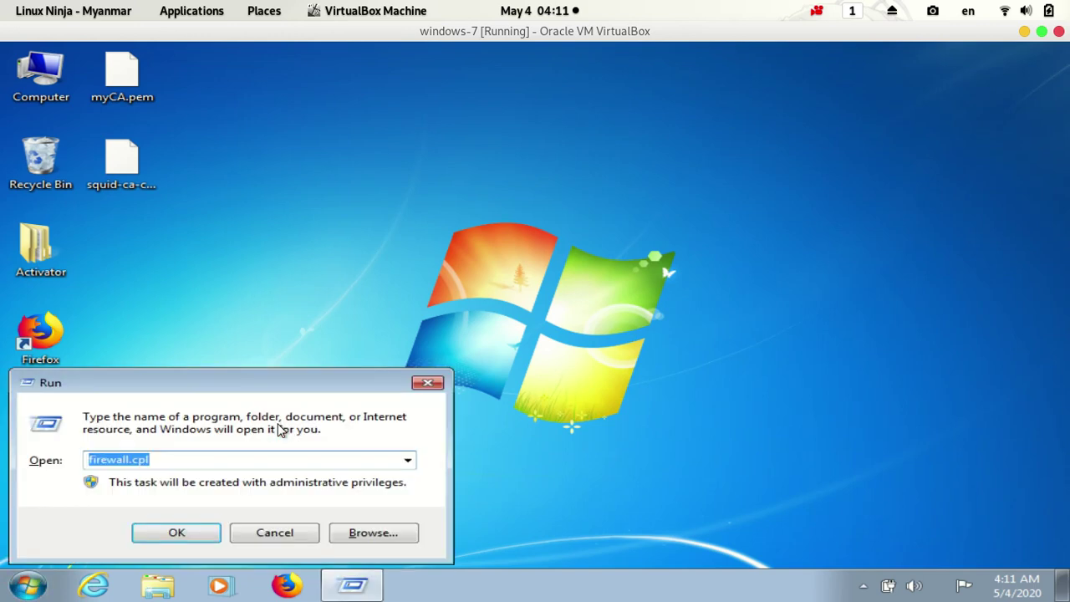
pyautogui.write('control')
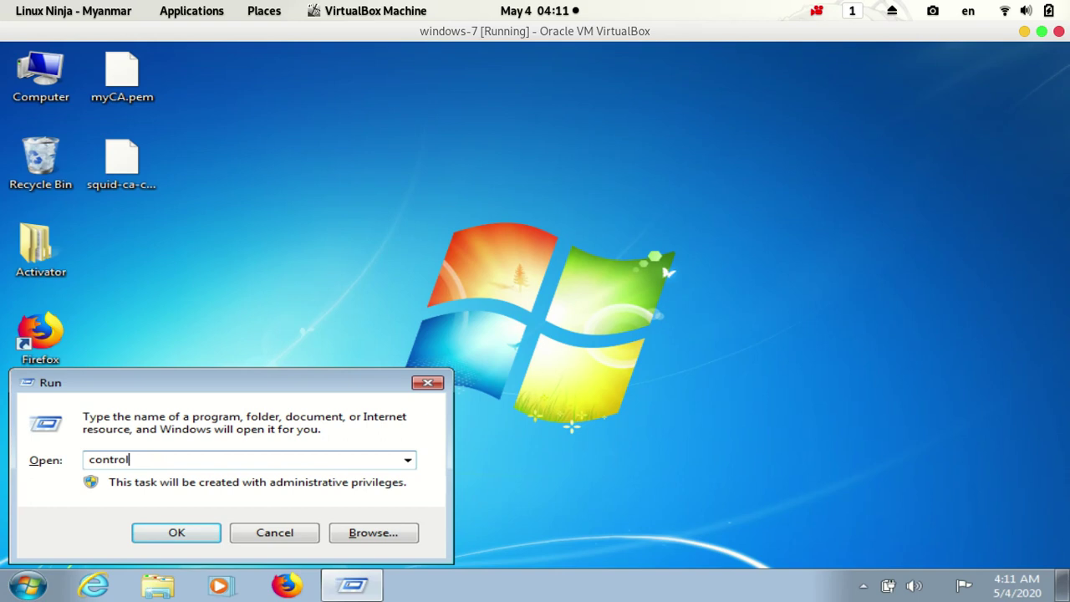
pyautogui.press('Return')
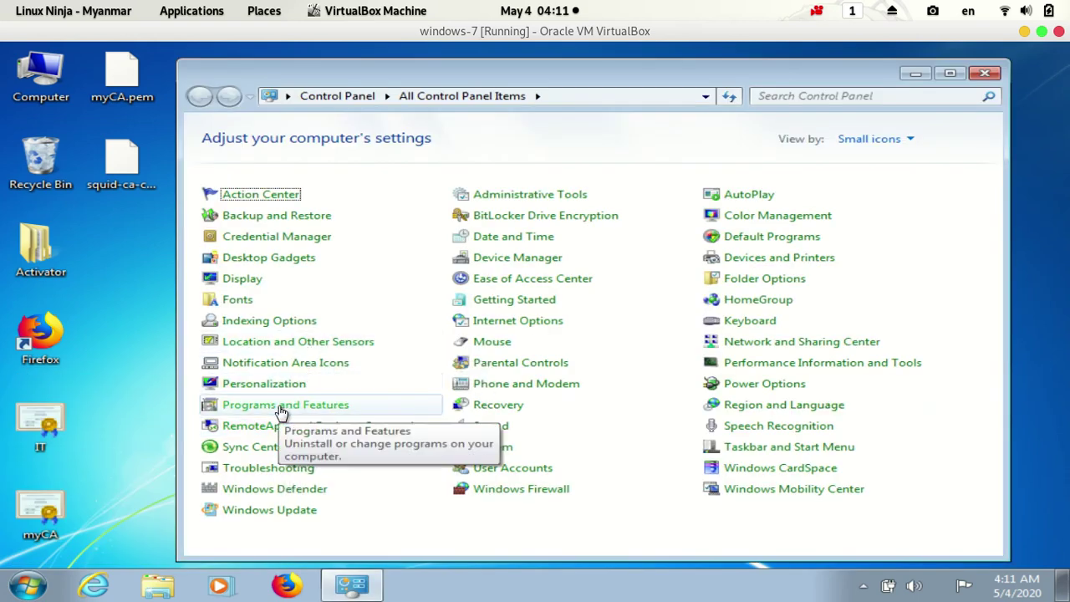
pyautogui.click(323, 409)
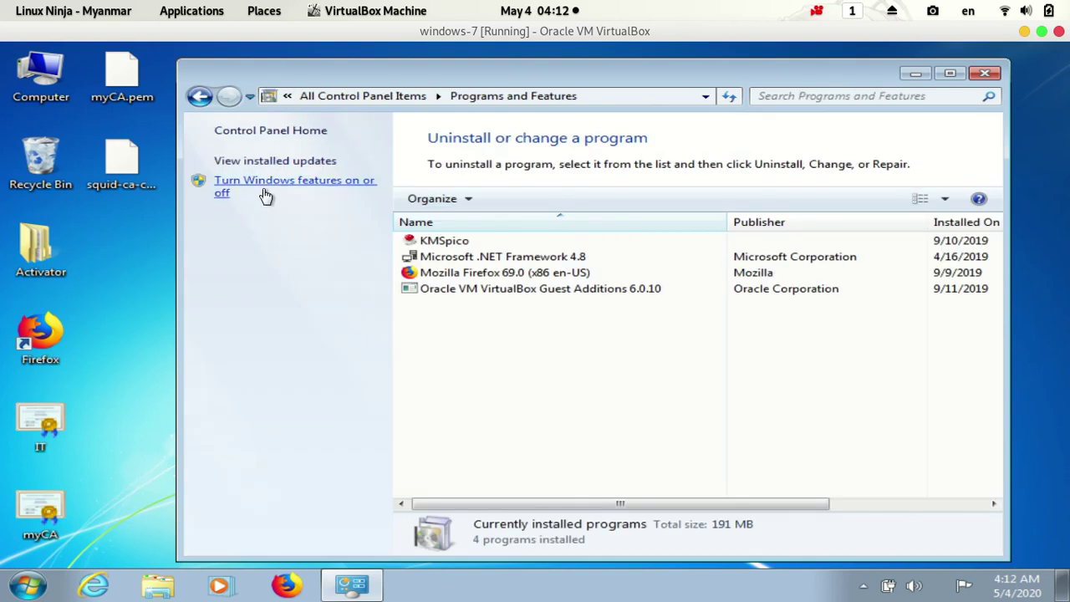
pyautogui.click(334, 184)
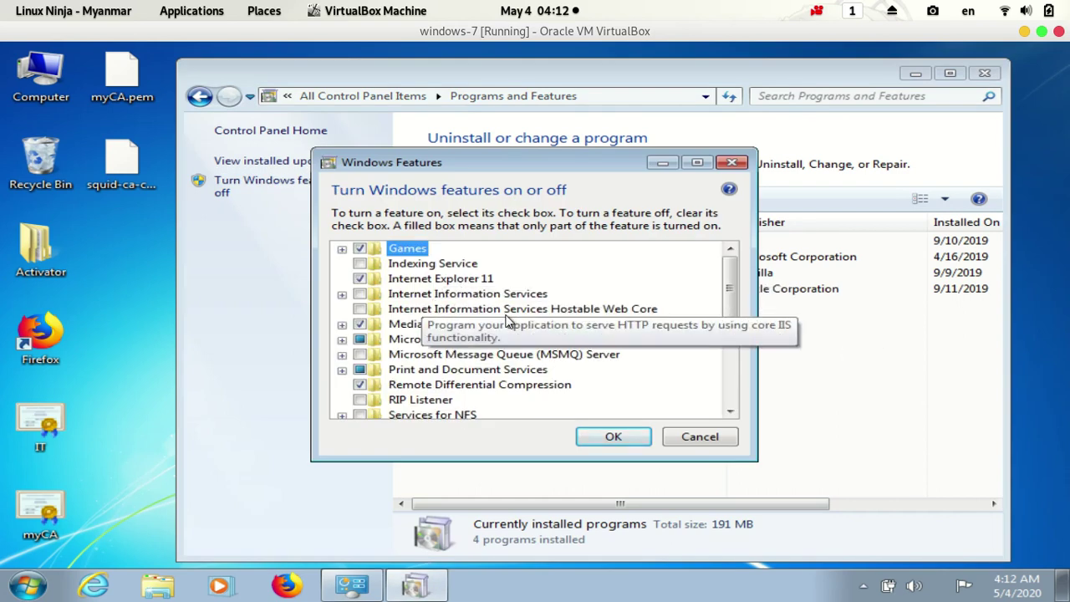
# Step: Enable Services for NFS with both Administrative Tools and Client for NFS, and apply the feature changes
pyautogui.scroll(-2, 506, 318)
pyautogui.scroll(-1, 443, 351)
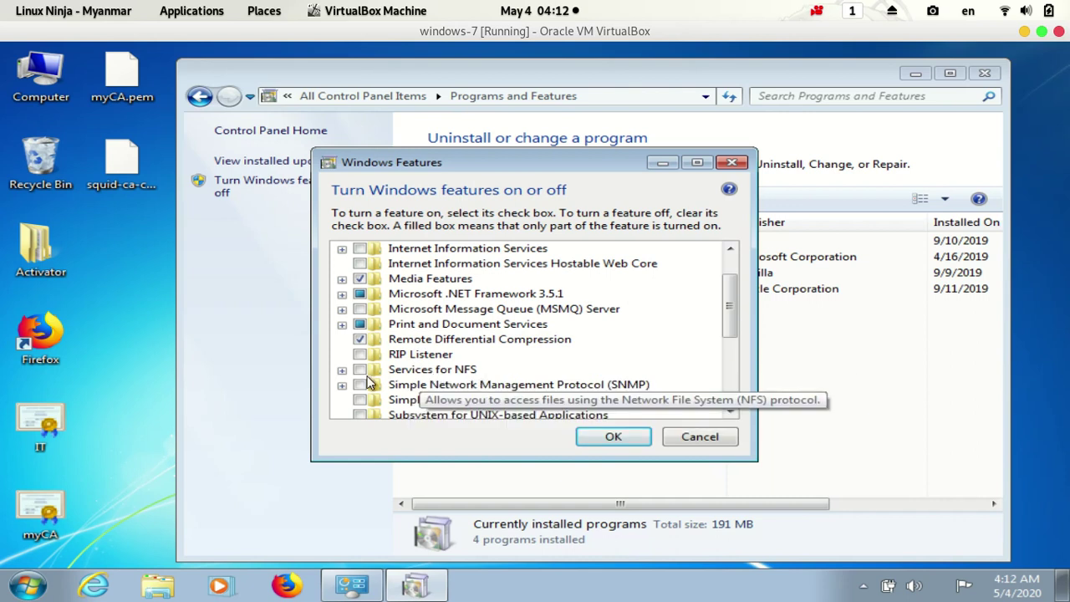
pyautogui.click(342, 370)
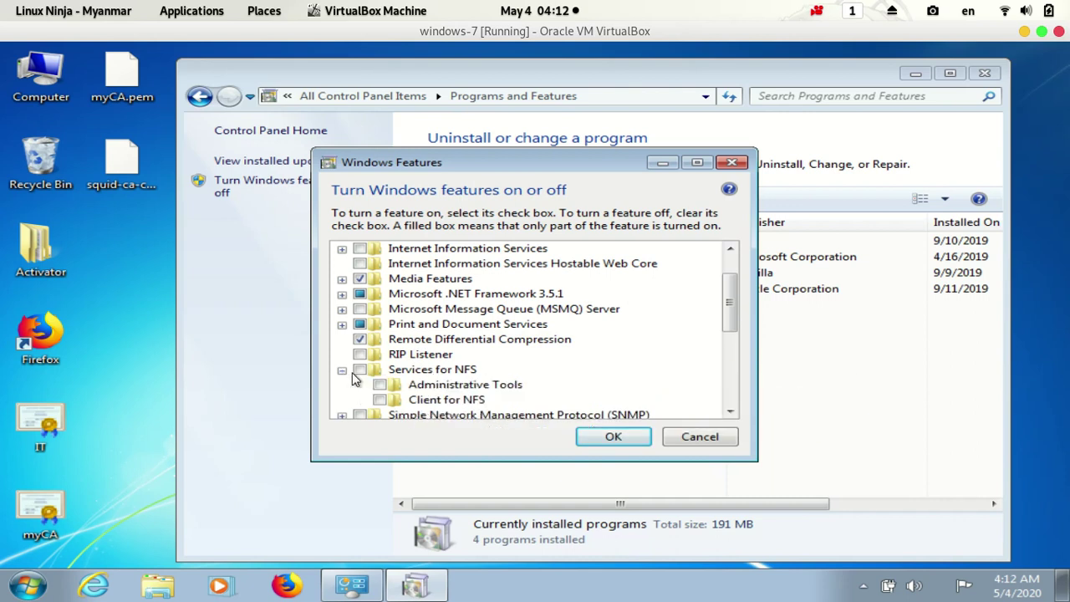
pyautogui.click(360, 370)
pyautogui.click(379, 384)
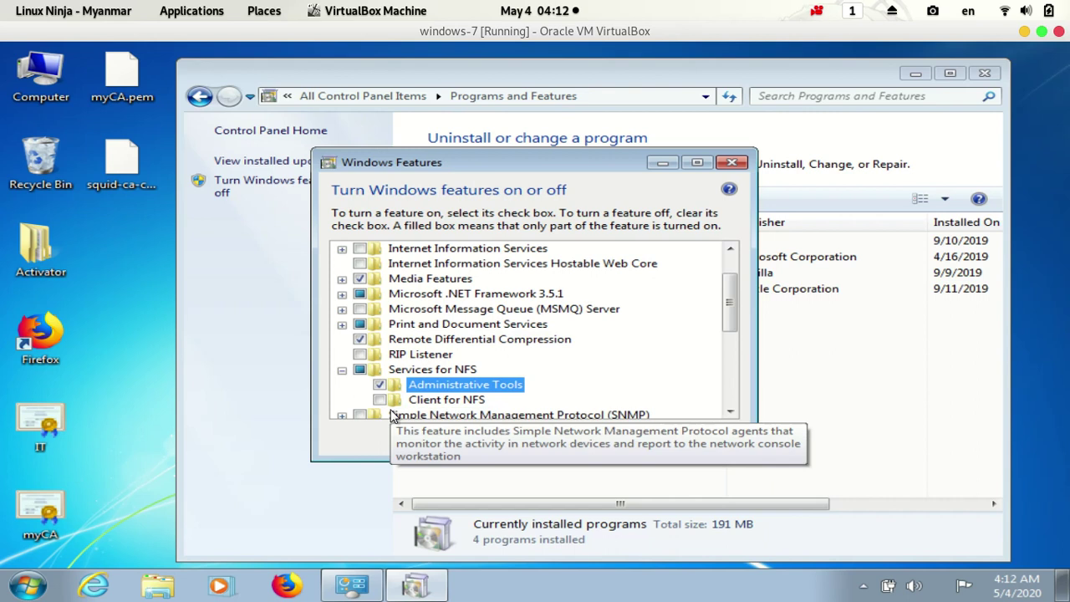
pyautogui.click(381, 399)
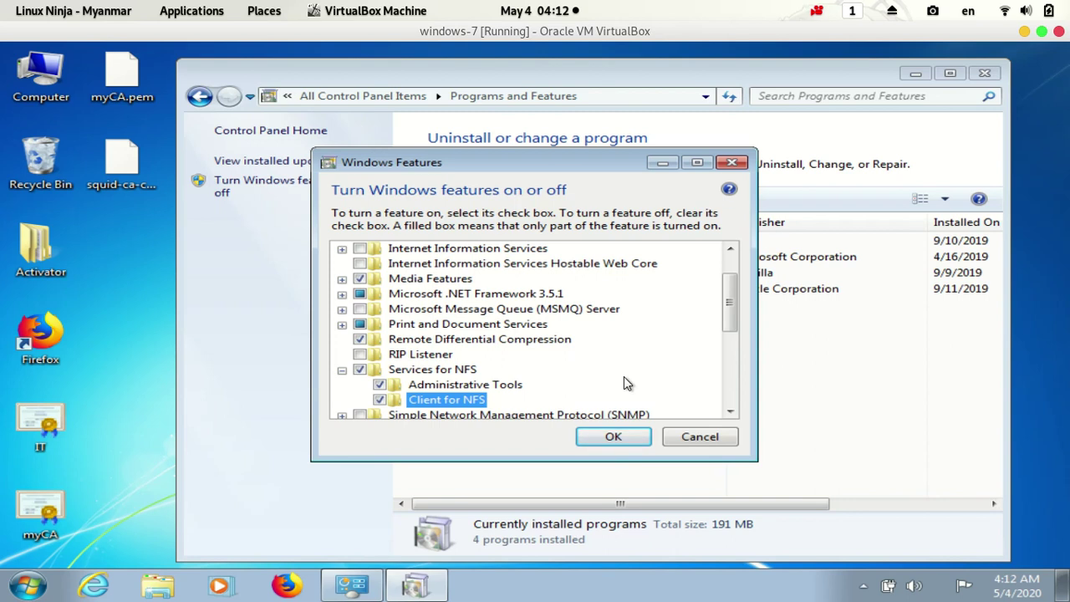
pyautogui.click(635, 438)
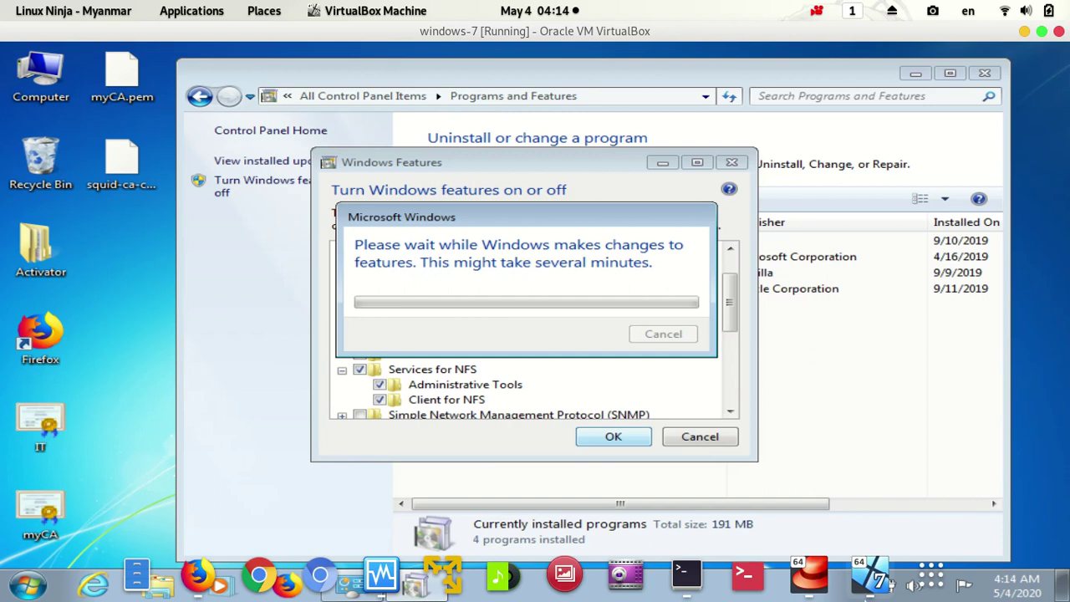
# Step: Switch to the host's Terminal and check memory usage with free -ht in a new tab, then minimize it
pyautogui.click(686, 573)
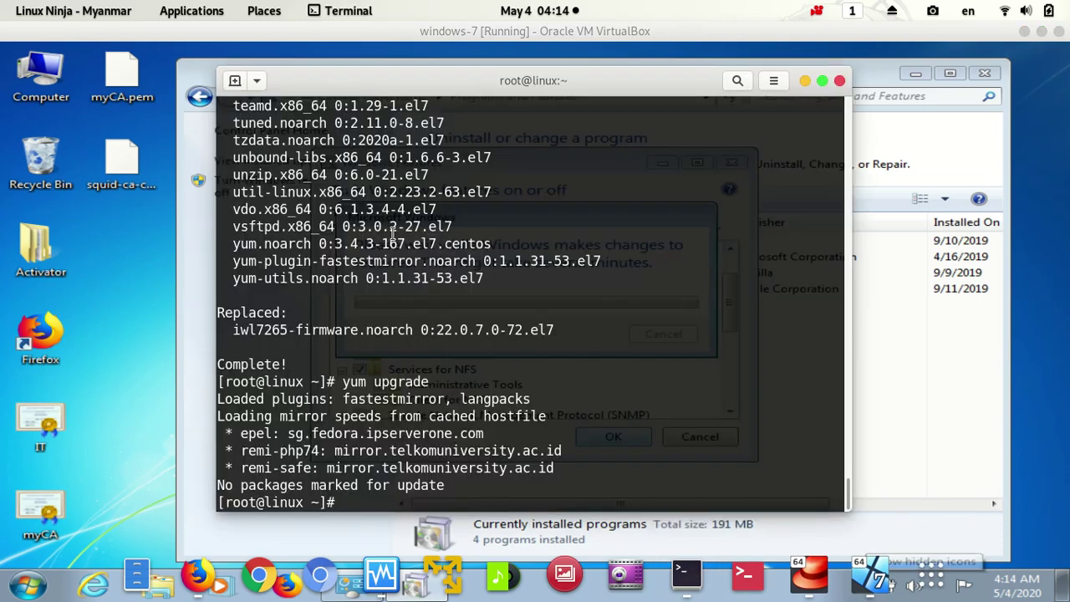
pyautogui.click(235, 81)
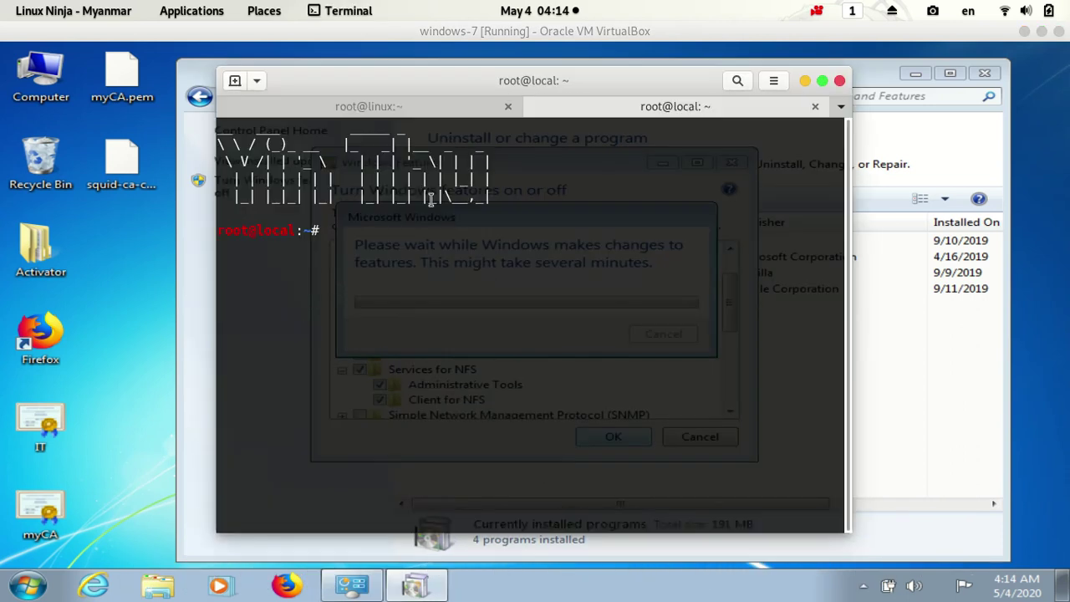
pyautogui.write('free -ht')
pyautogui.press('Return')
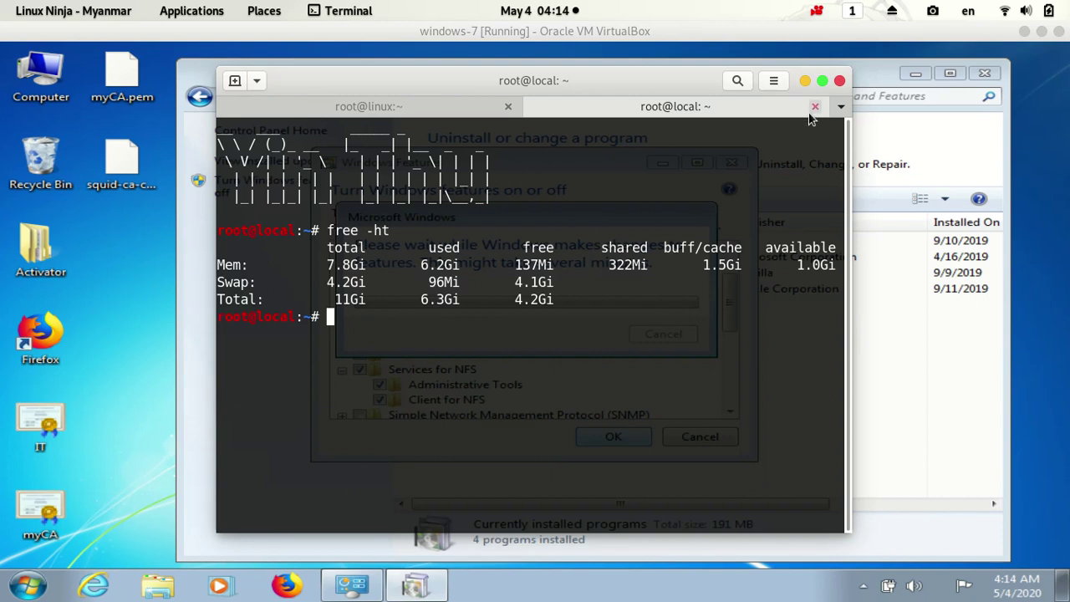
pyautogui.click(804, 81)
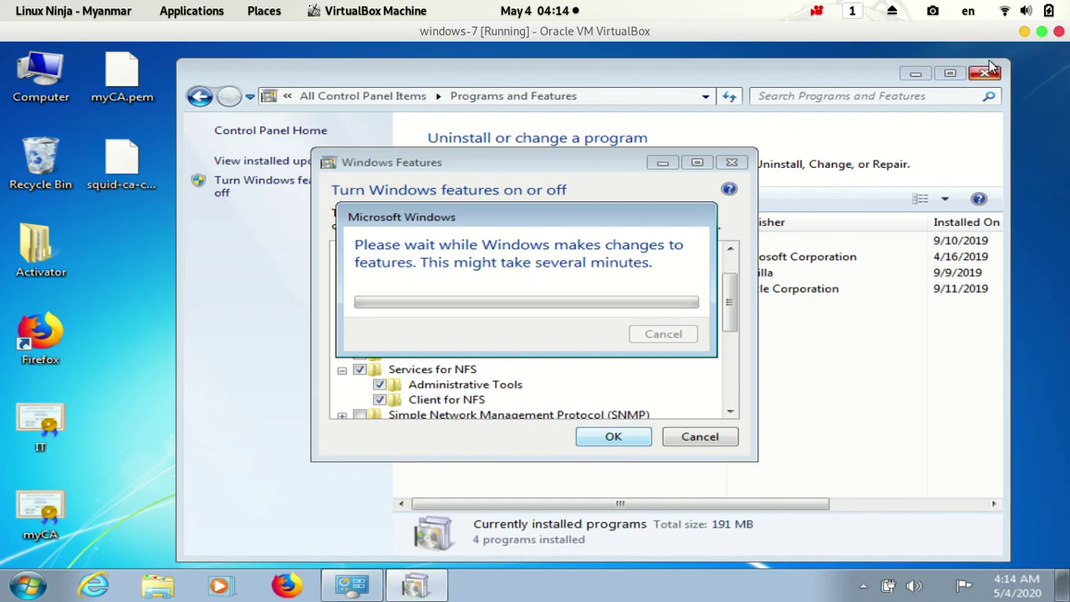
# Step: Inspect the windows-7 machine's base memory setting without changing it, and check the progress of its feature installation
pyautogui.click(1024, 32)
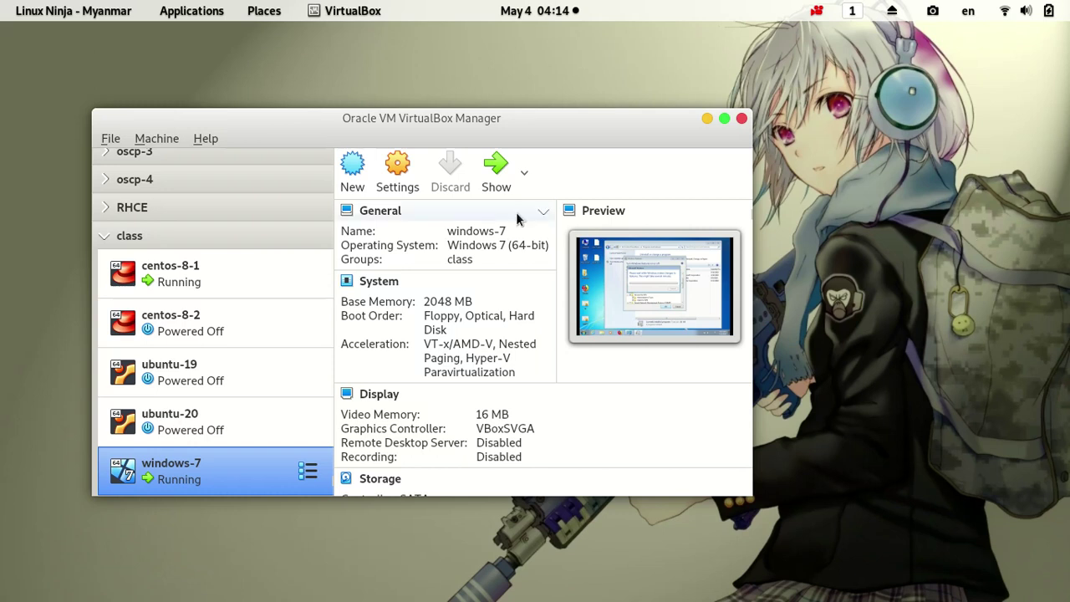
pyautogui.click(398, 172)
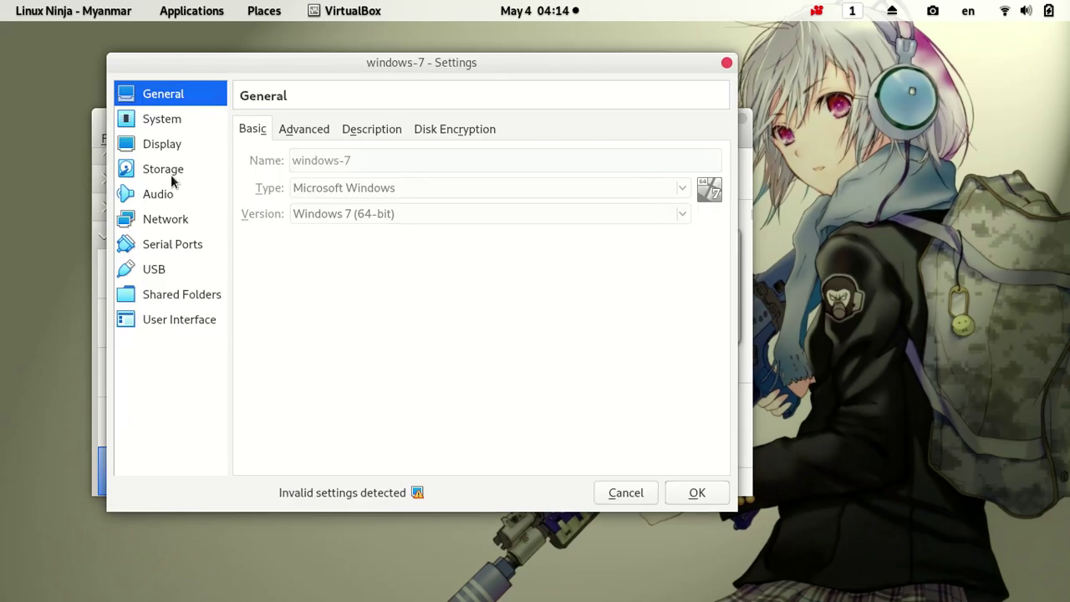
pyautogui.click(172, 120)
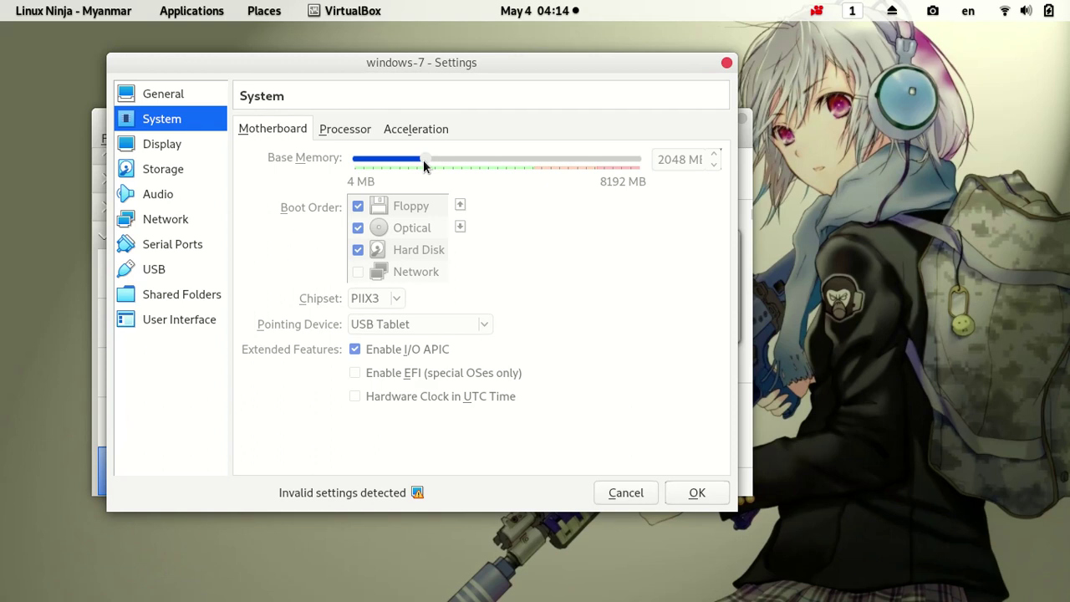
pyautogui.click(639, 495)
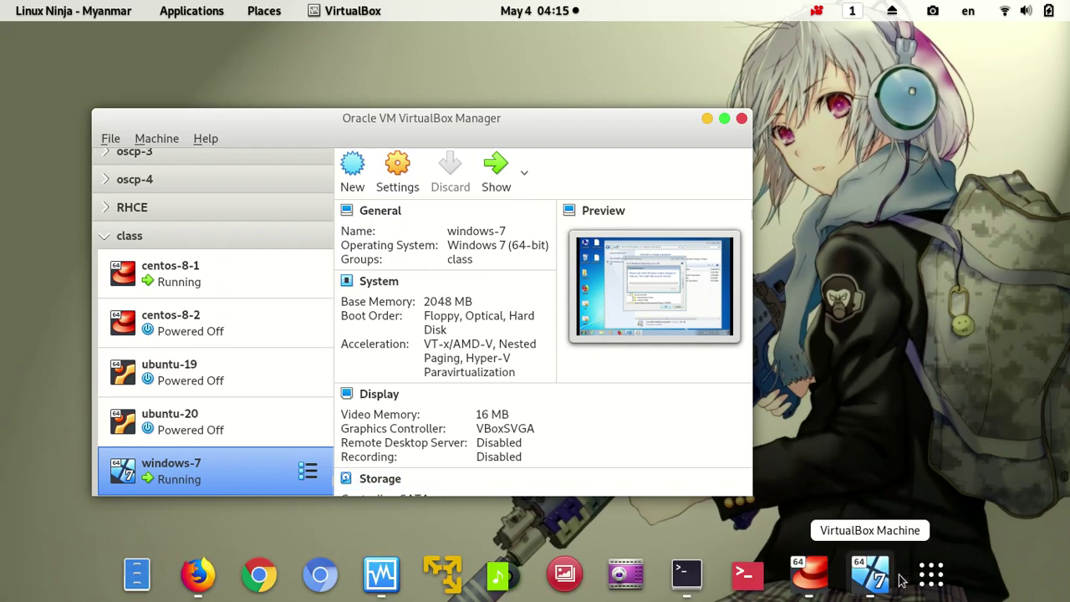
pyautogui.click(874, 577)
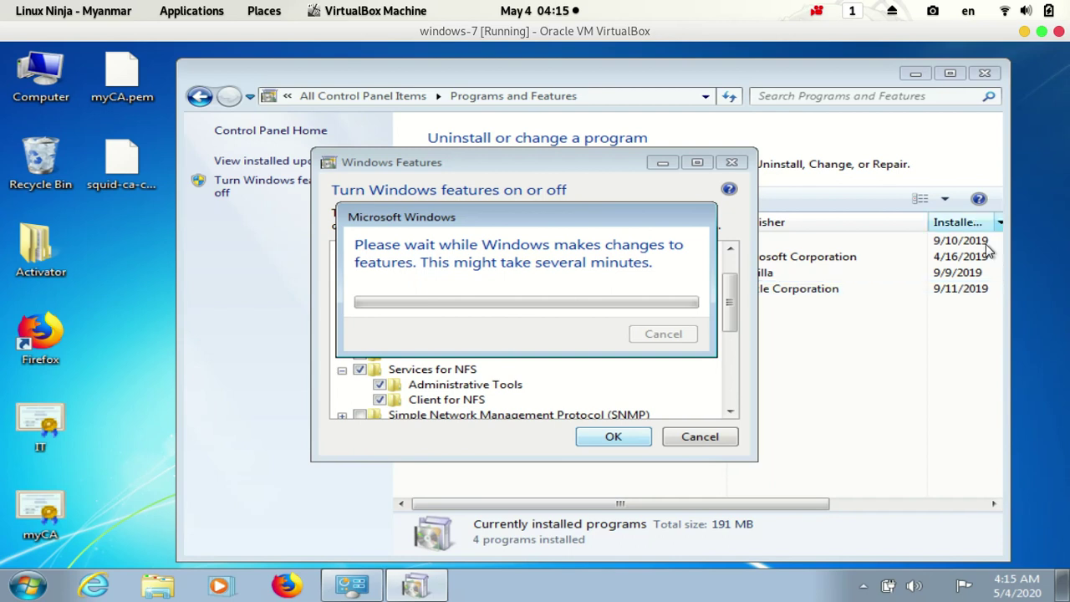
pyautogui.click(1026, 32)
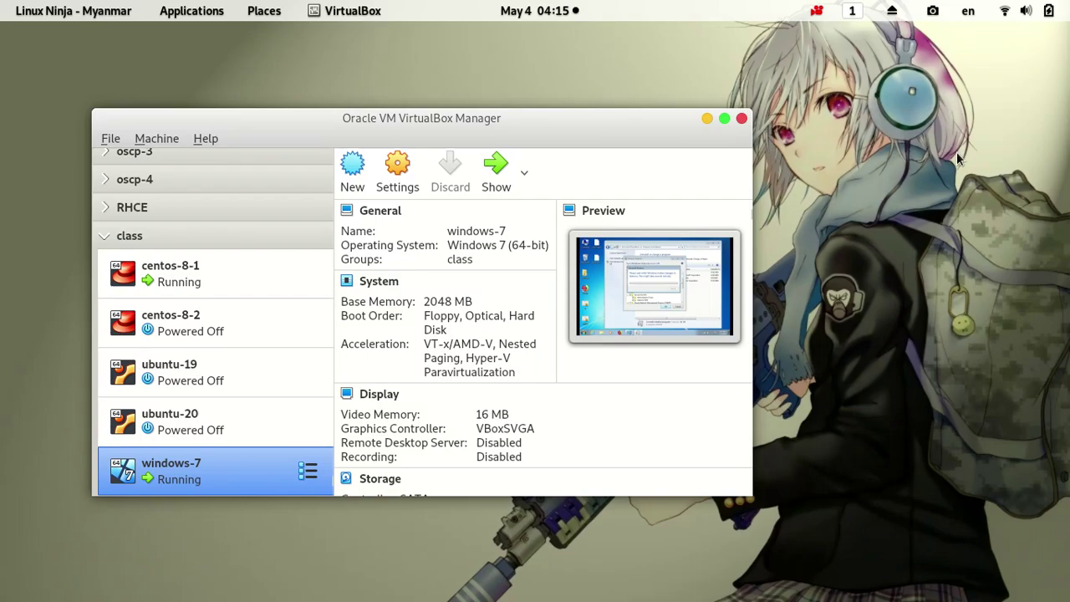